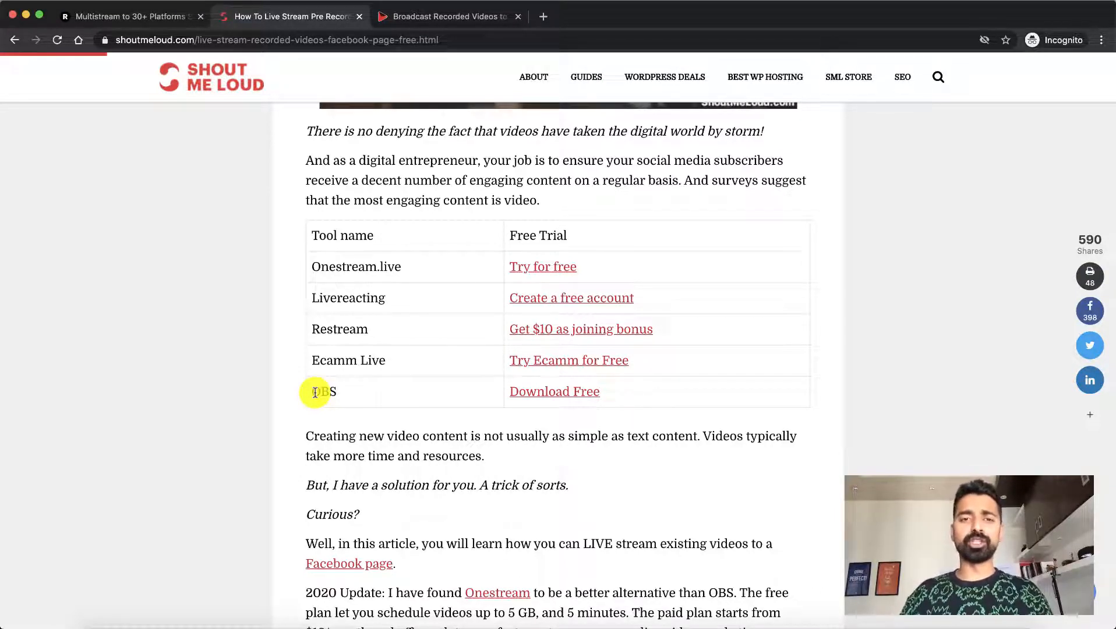
# View the OneStream and Restream home pages and switch to the browser window with the signed-in Restream dashboard
pyautogui.click(446, 12)
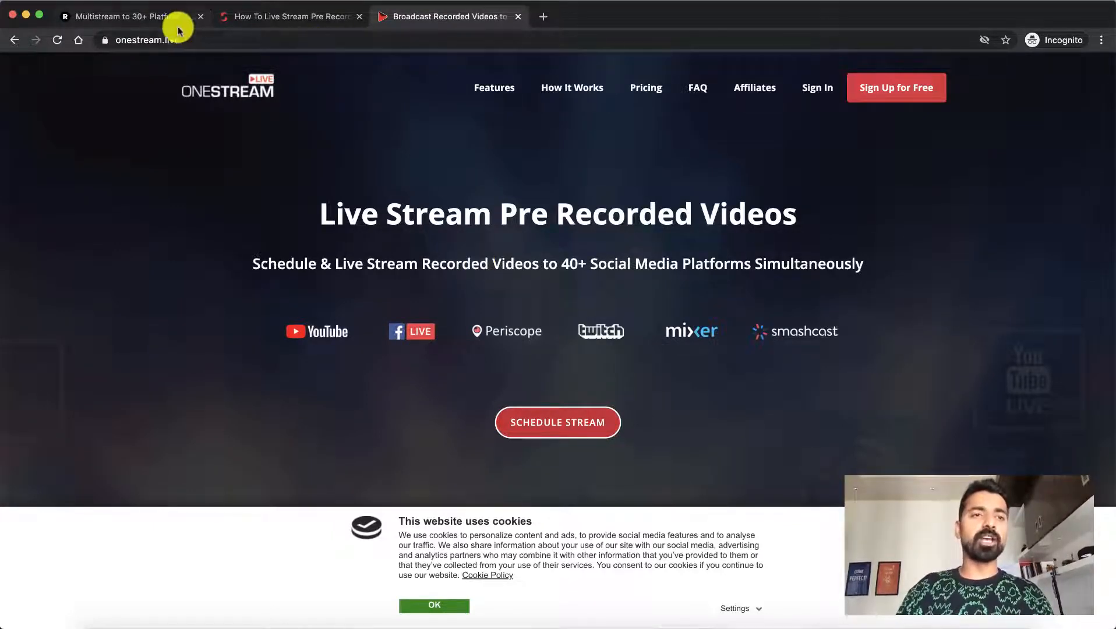
pyautogui.click(152, 17)
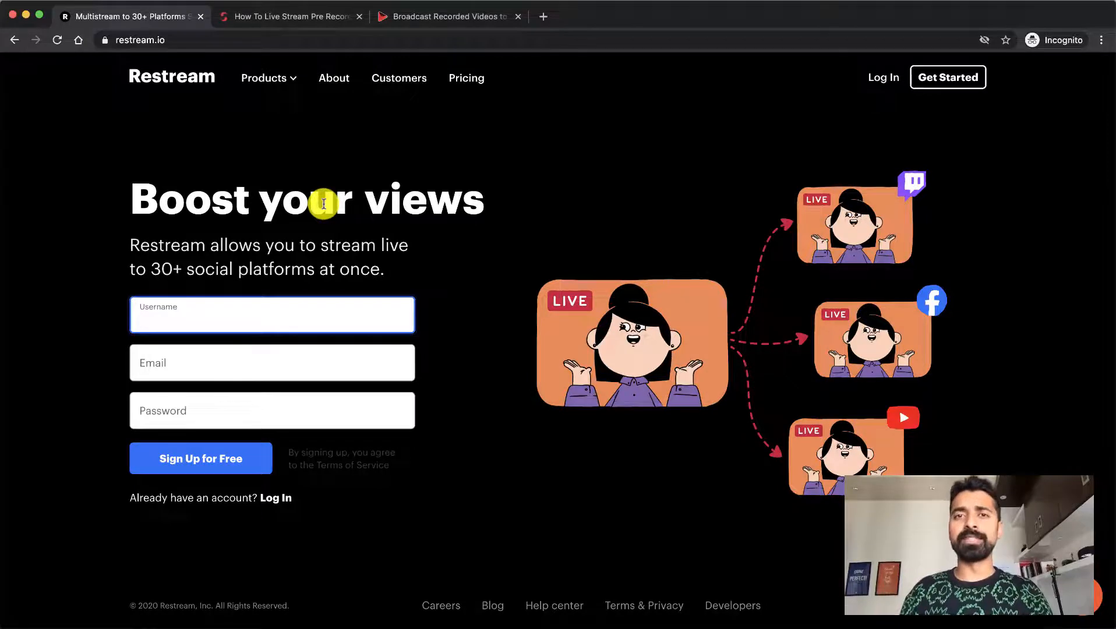
pyautogui.press('super+grave')
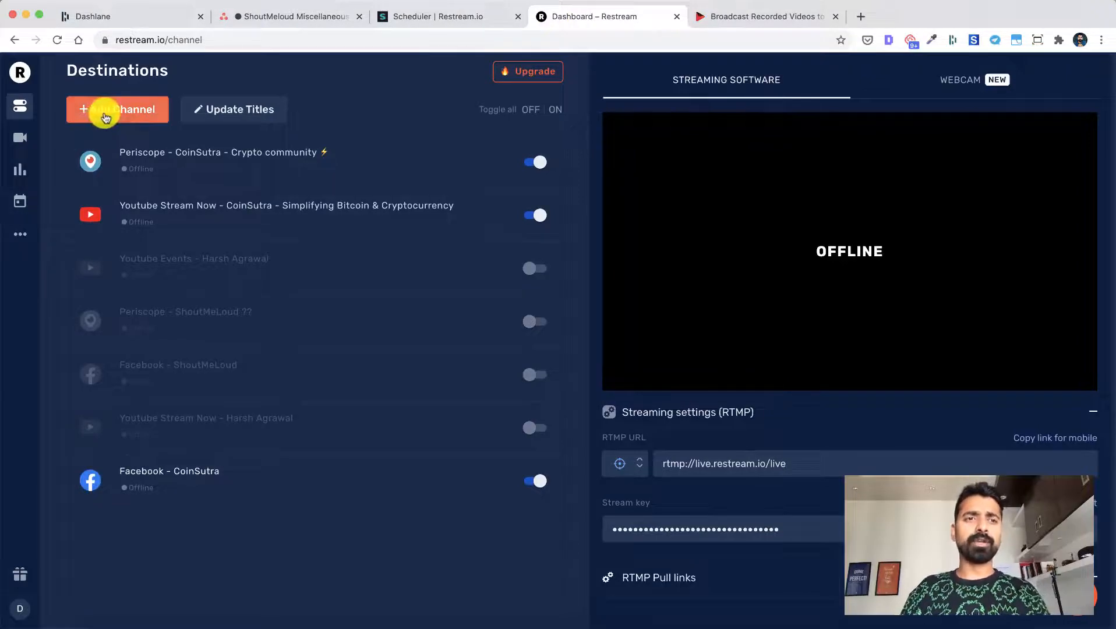
# Examine the streaming services that can be added as a new channel in Restream
pyautogui.click(105, 116)
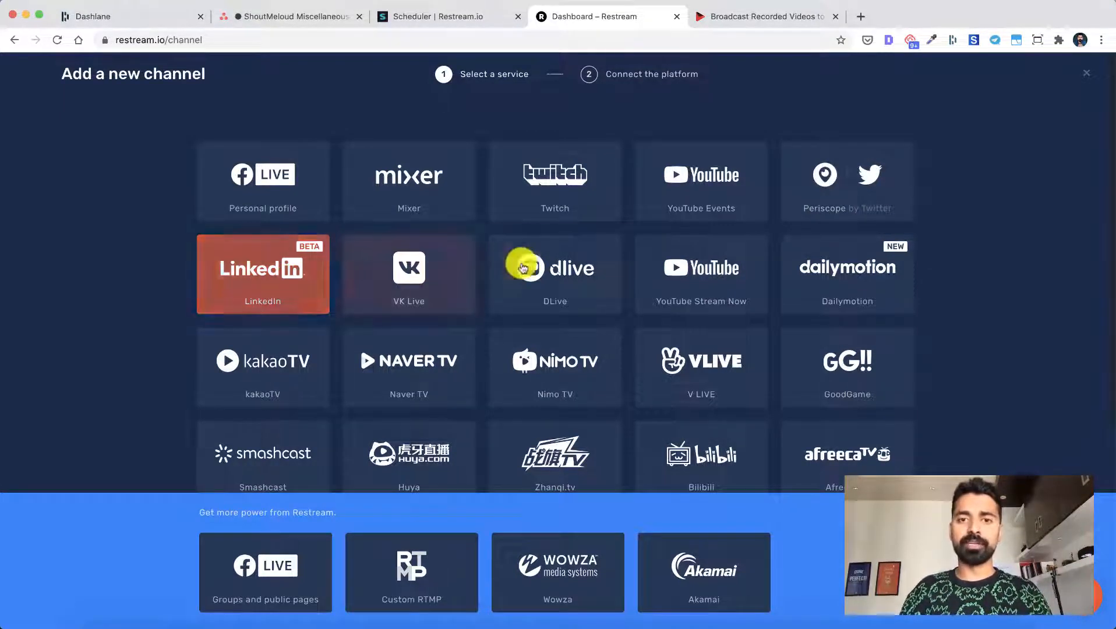
pyautogui.scroll(-5, 699, 287)
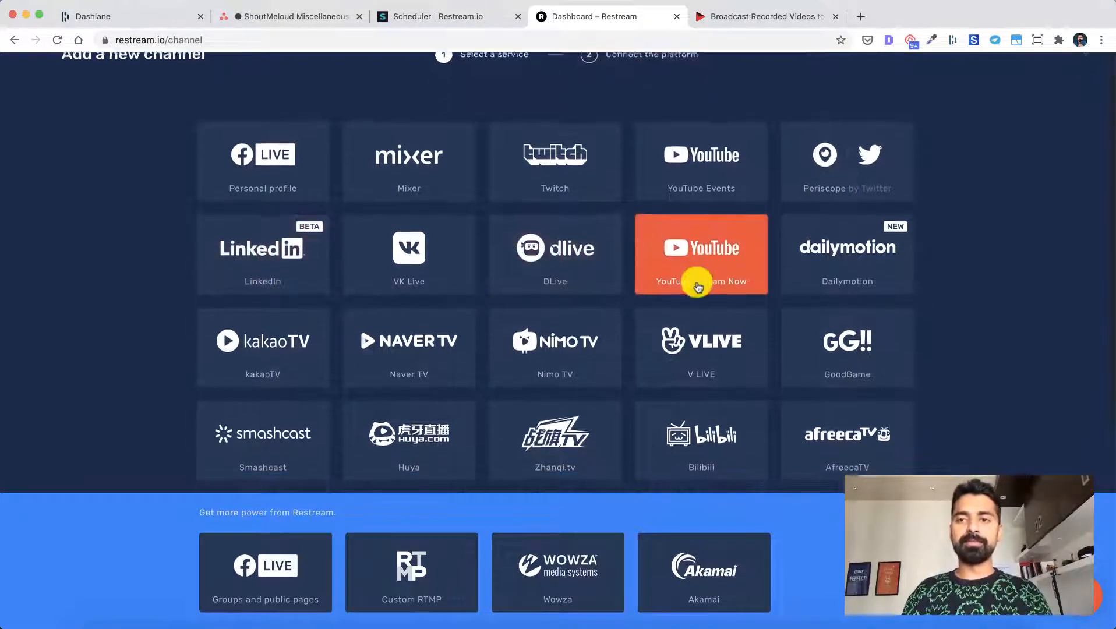
pyautogui.scroll(-3, 698, 286)
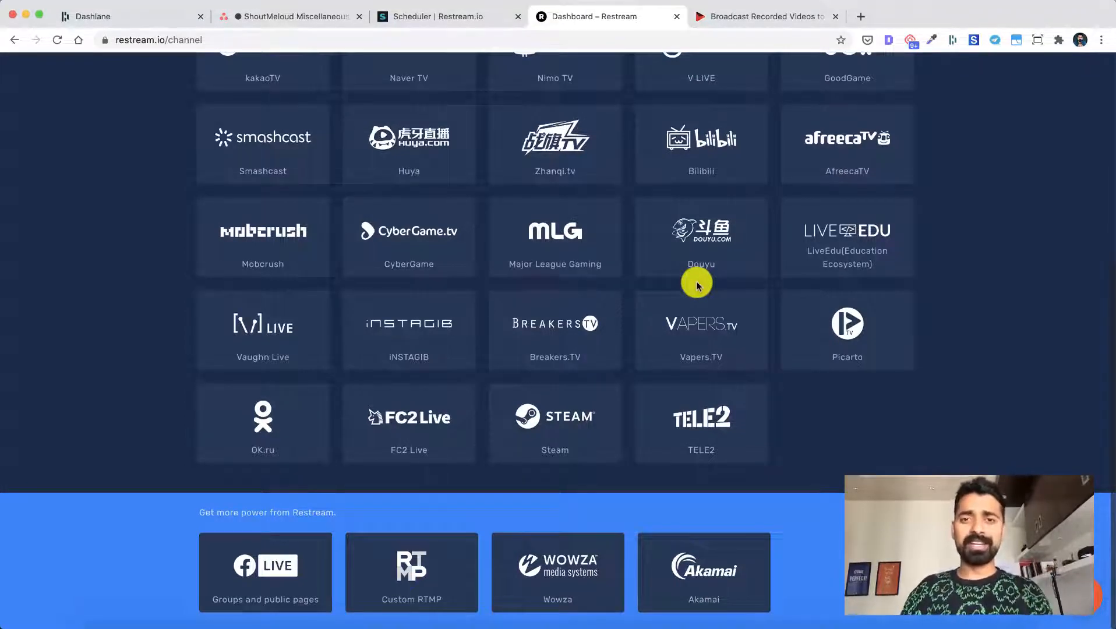
pyautogui.scroll(10, 698, 285)
# Examine the Restream scheduler's uploaded videos and its video upload option without uploading a file
pyautogui.click(448, 17)
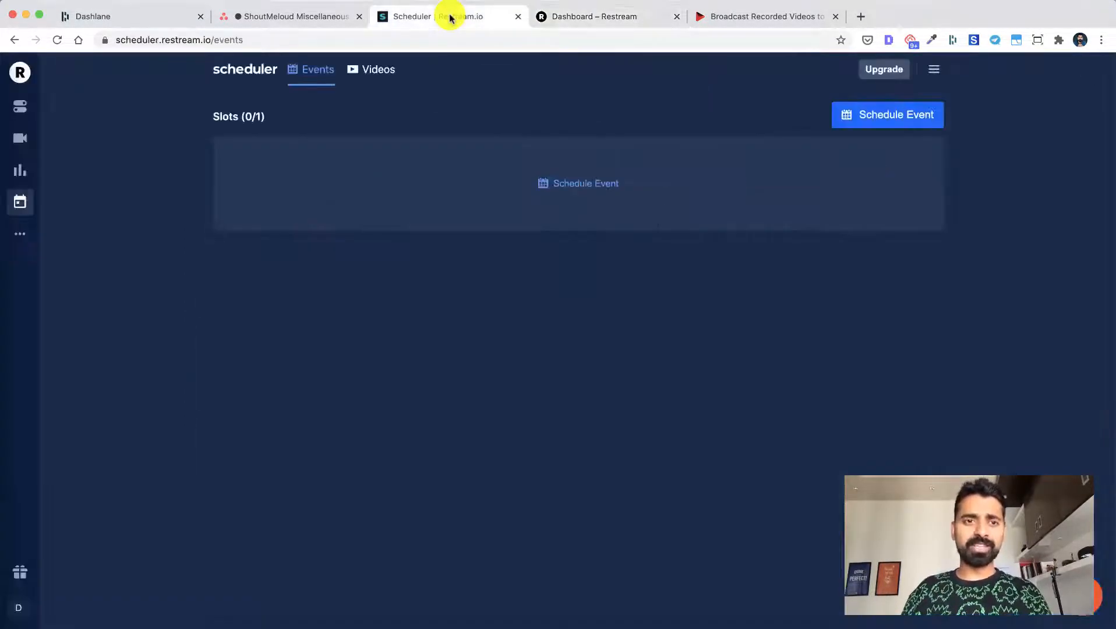
pyautogui.moveTo(22, 234)
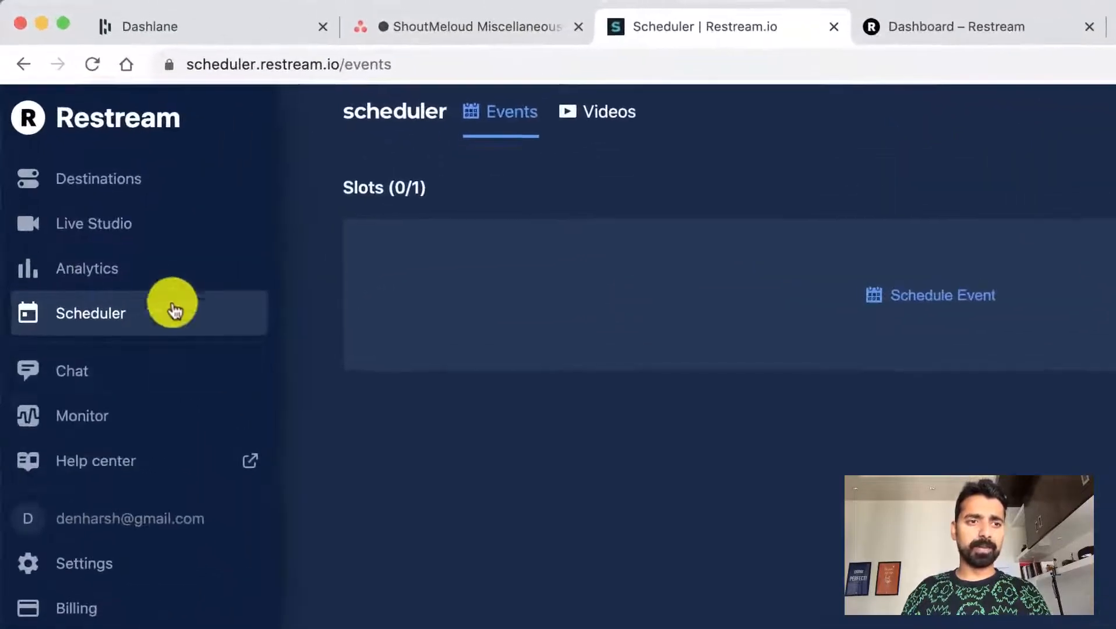
pyautogui.click(88, 323)
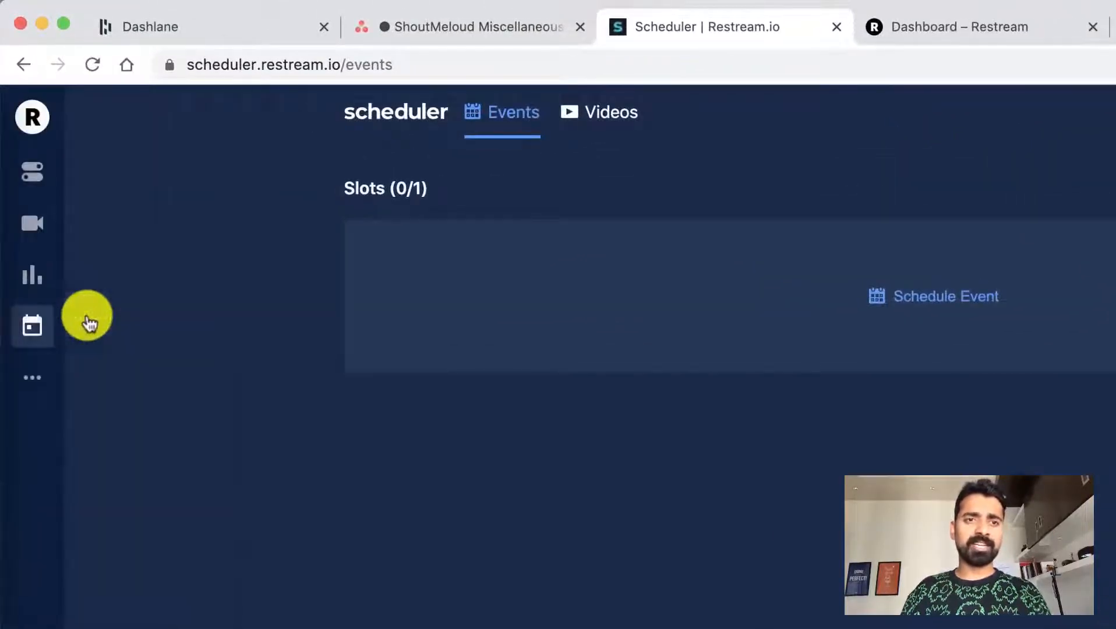
pyautogui.click(587, 110)
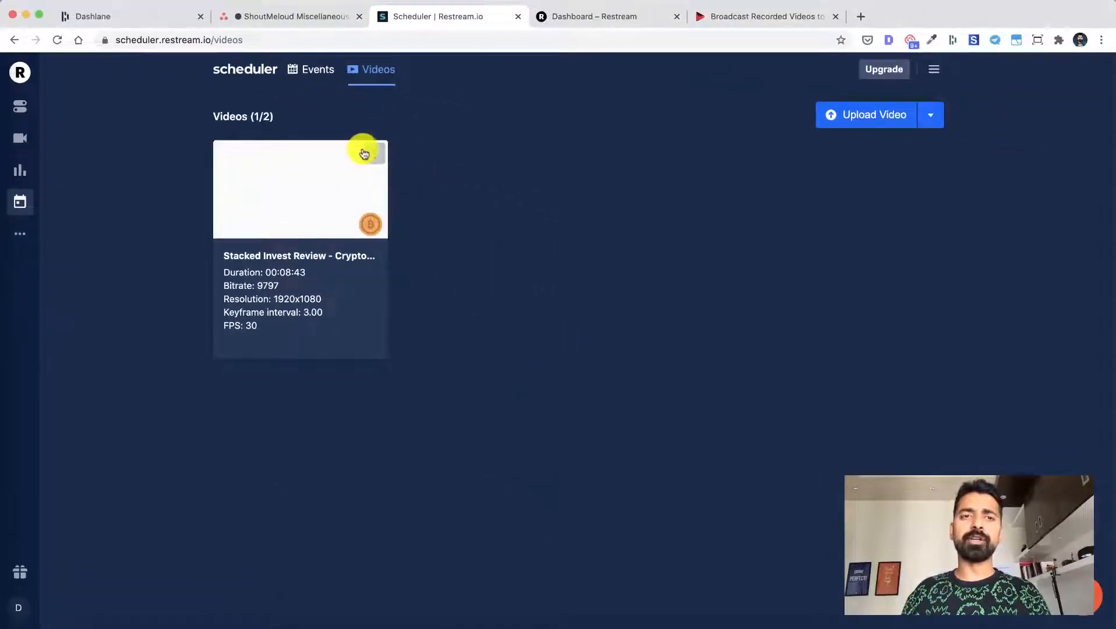
pyautogui.moveTo(282, 120); pyautogui.dragTo(217, 117)
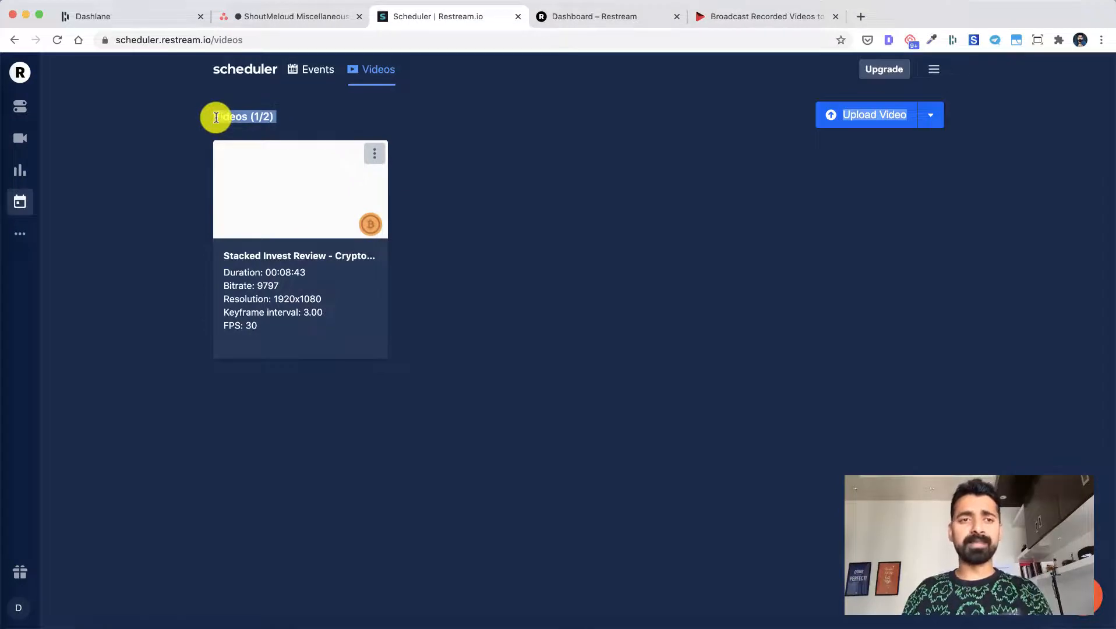
pyautogui.moveTo(295, 116); pyautogui.dragTo(202, 117)
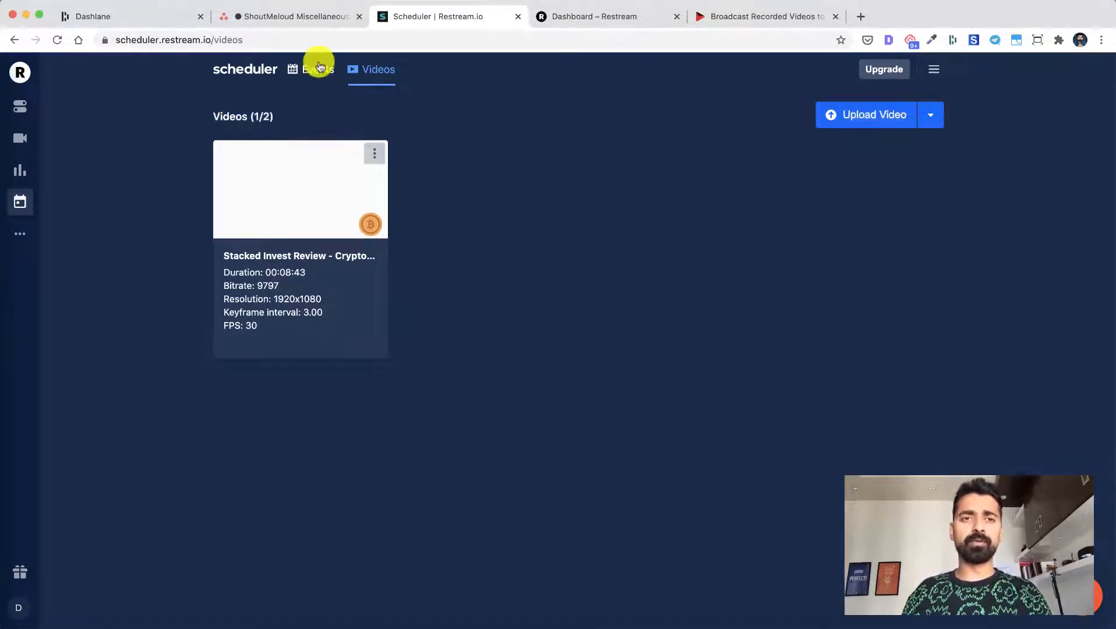
pyautogui.click(879, 109)
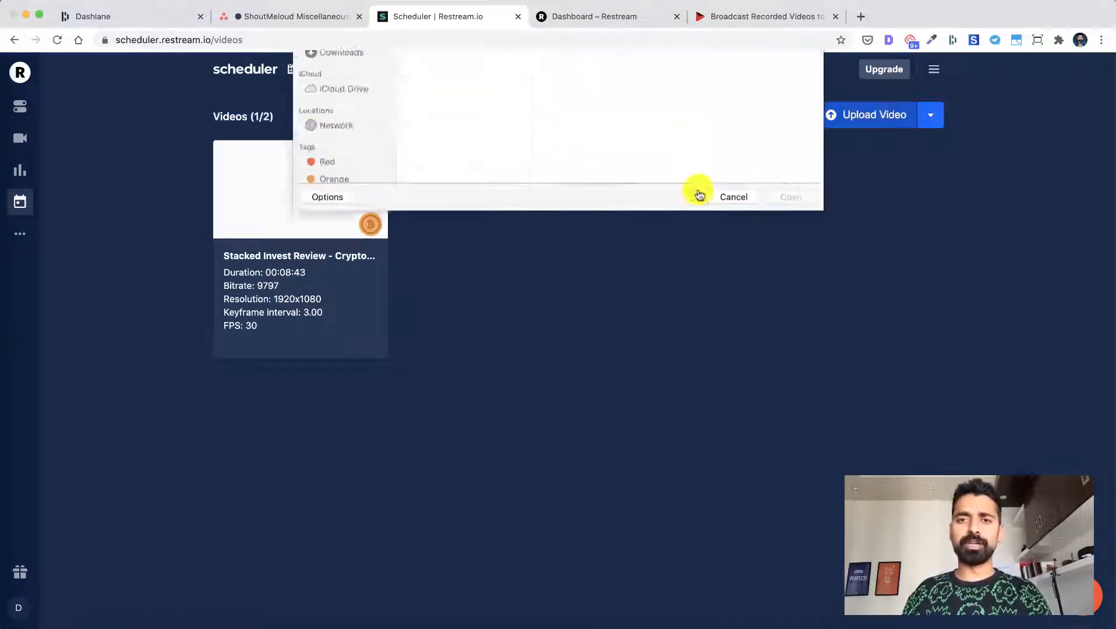
pyautogui.click(726, 330)
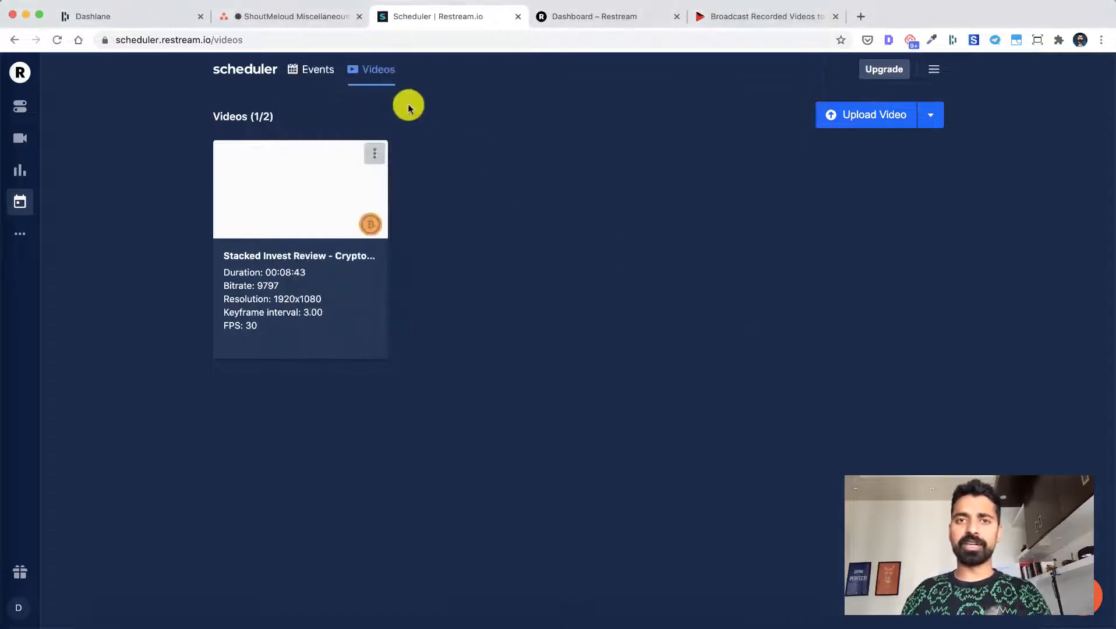
# Start a new scheduled live event for the Stacked Invest Review video, keeping its title and video selection
pyautogui.click(318, 71)
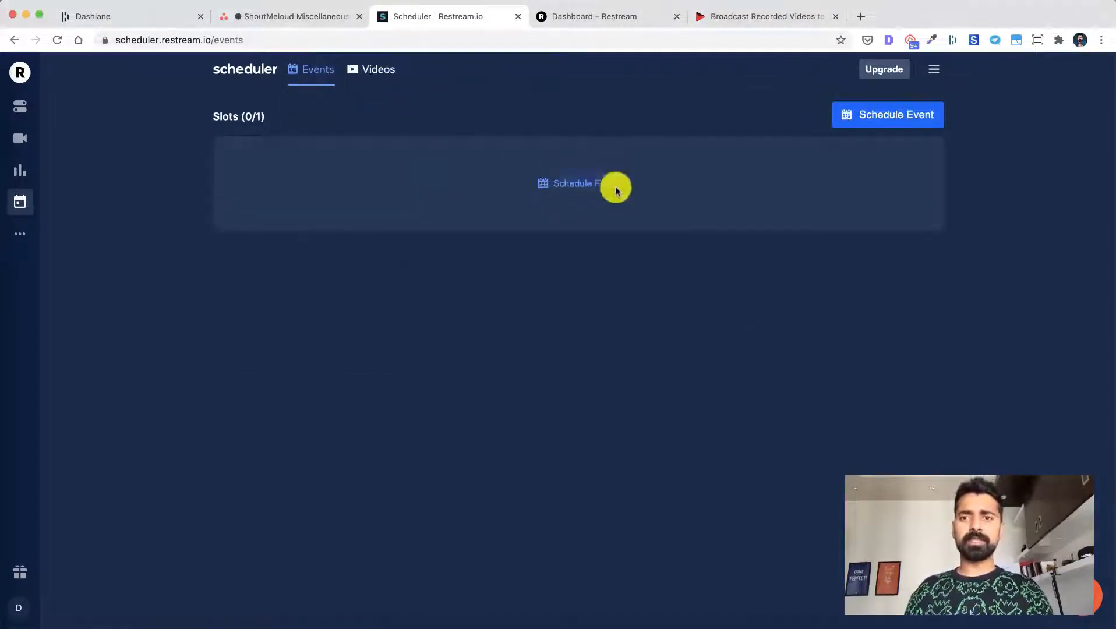
pyautogui.click(845, 114)
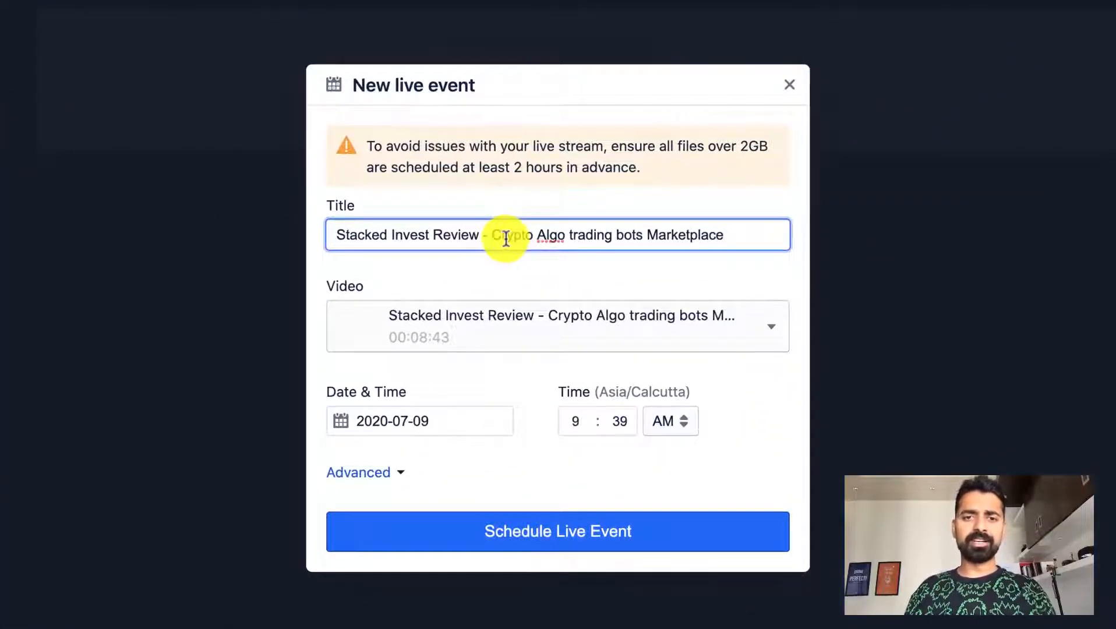
pyautogui.click(494, 335)
pyautogui.click(513, 335)
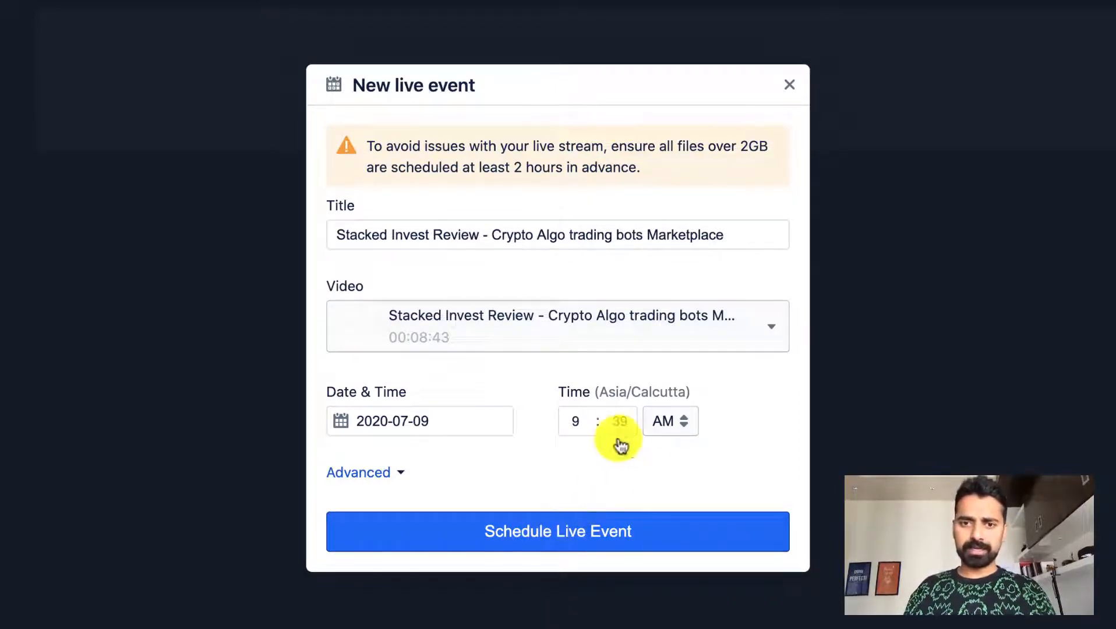
# Try to set the live event's start time to 9:26 AM on 2020-07-09
pyautogui.click(623, 421)
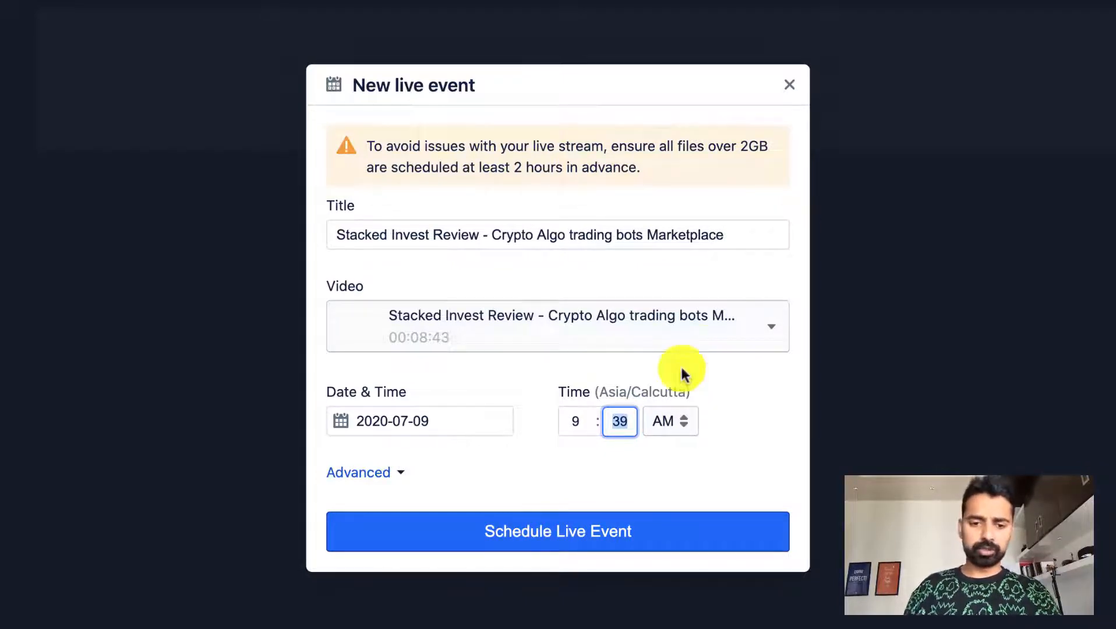
pyautogui.write('26')
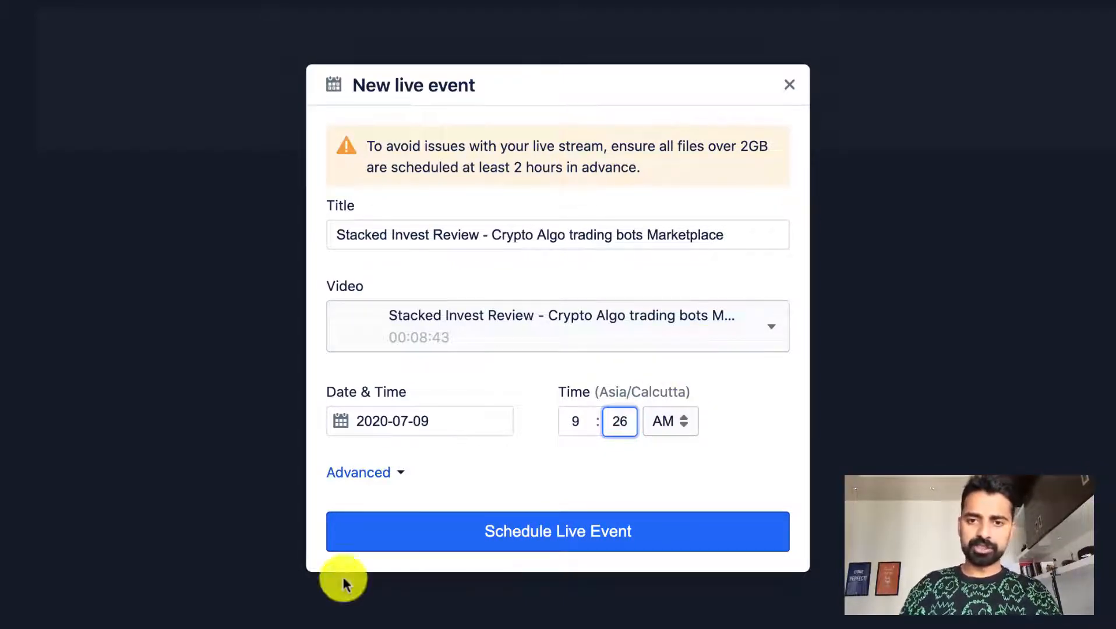
# Show the live event's advanced options and set its start time to 9:37 AM
pyautogui.click(402, 473)
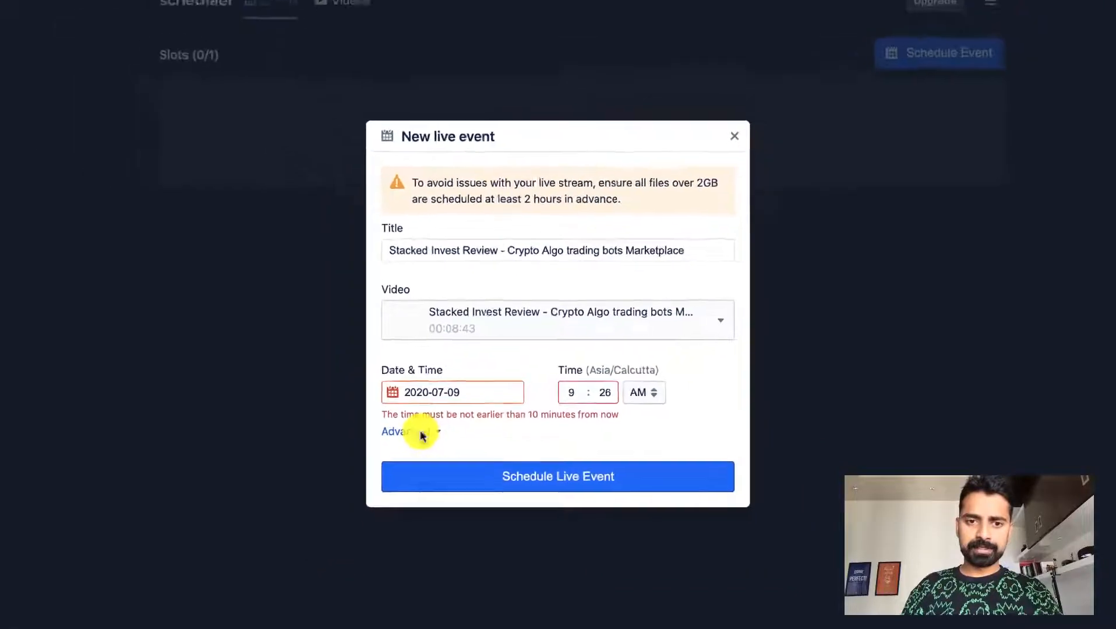
pyautogui.click(420, 434)
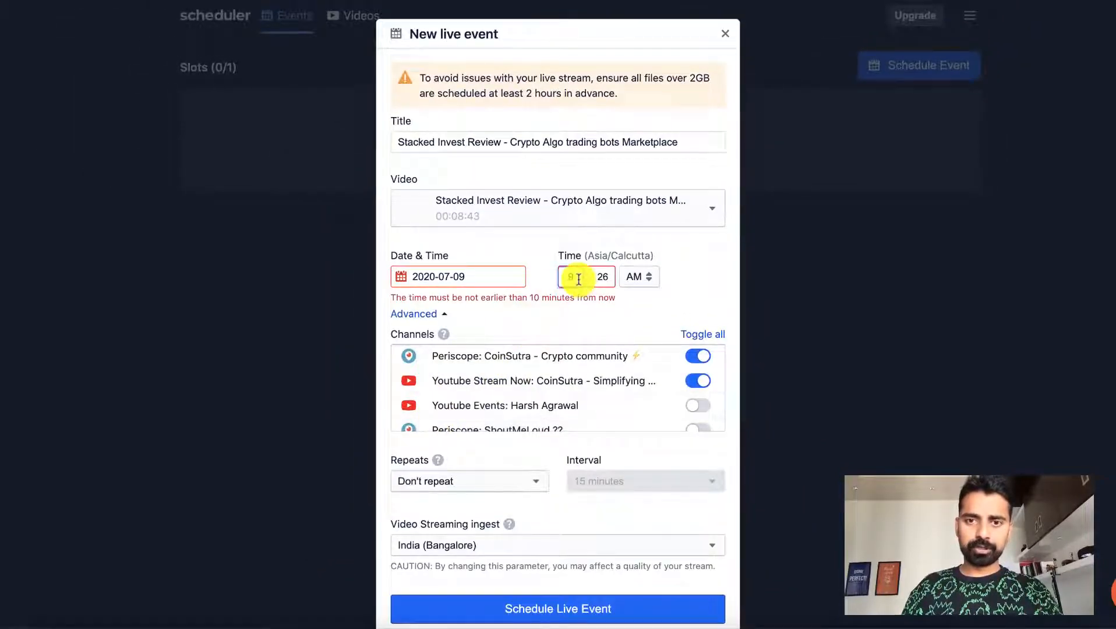
pyautogui.click(609, 276)
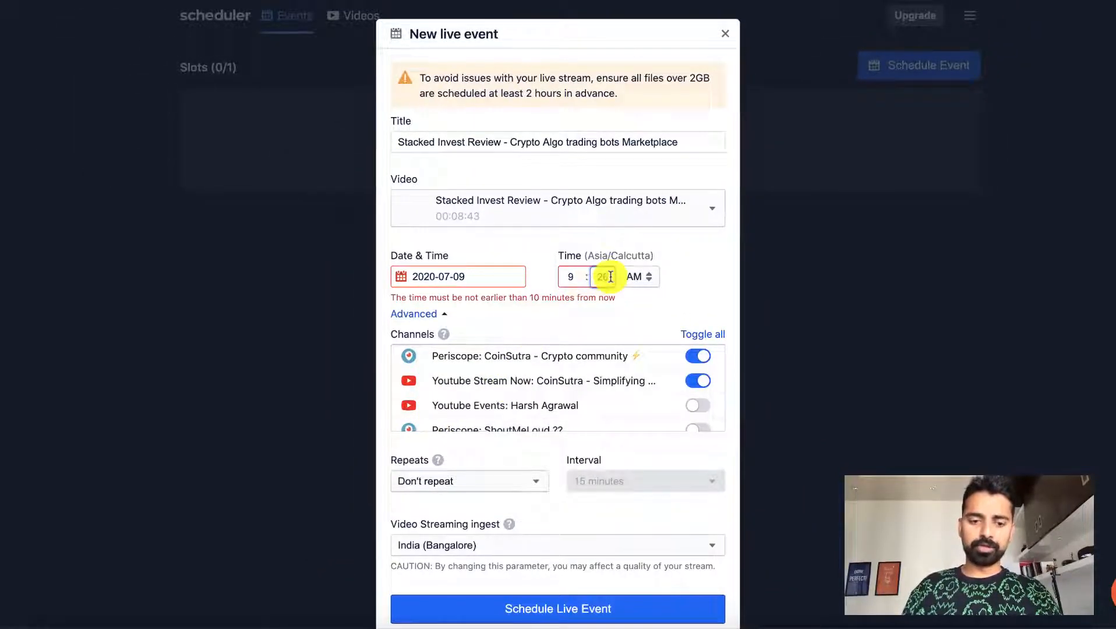
pyautogui.write('30')
pyautogui.click(600, 271)
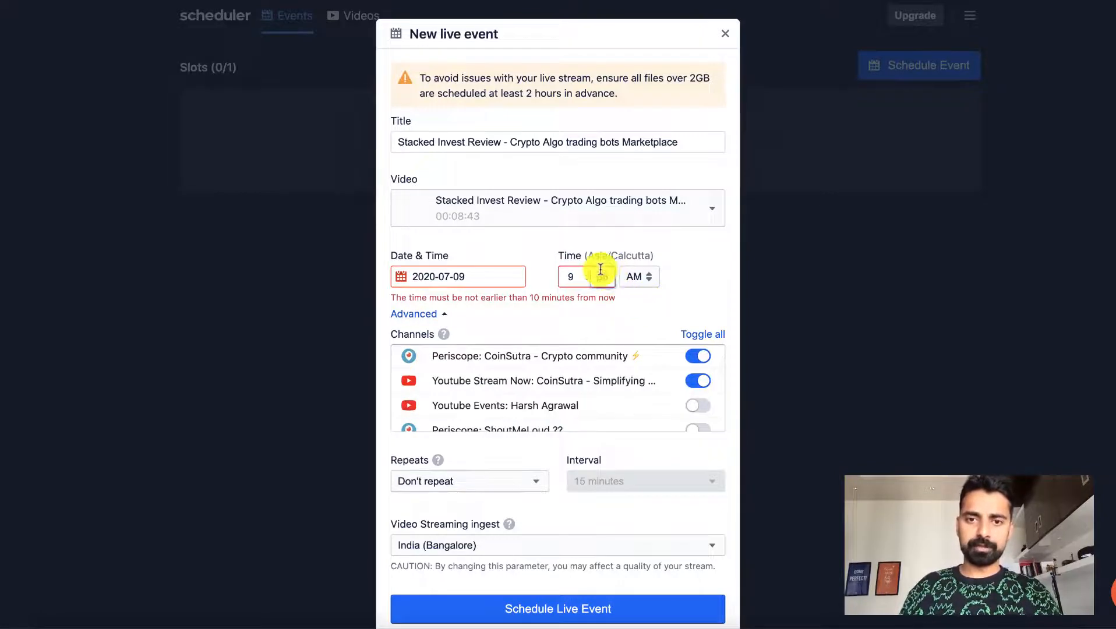
pyautogui.write('37')
# Enable the Facebook: CoinSutra channel as a destination for the live event
pyautogui.scroll(-1, 531, 326)
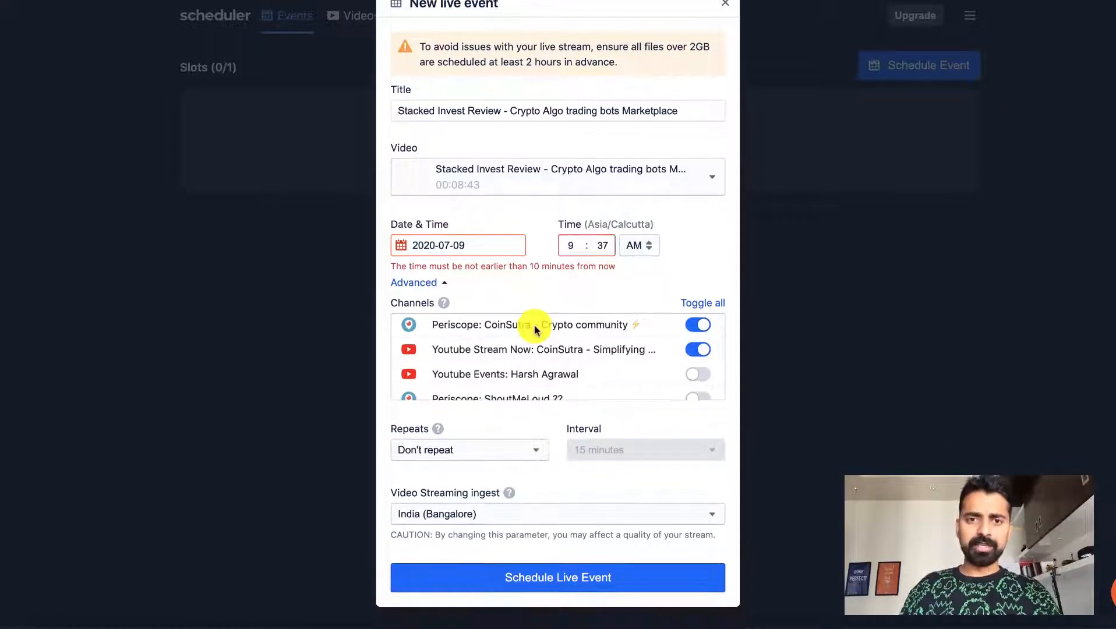
pyautogui.scroll(-3, 583, 349)
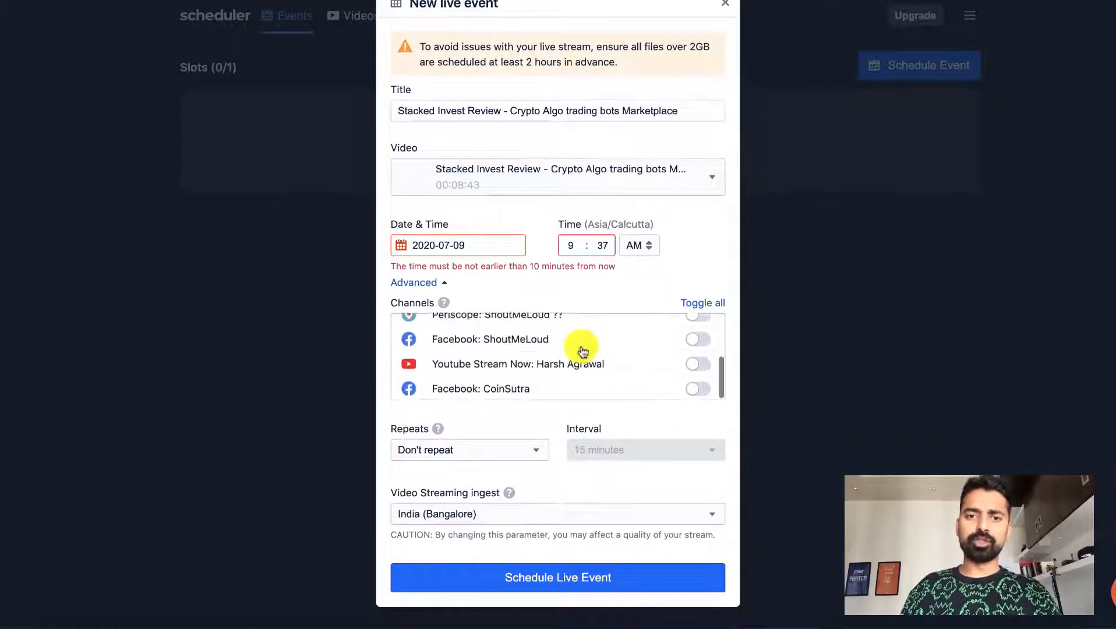
pyautogui.click(696, 388)
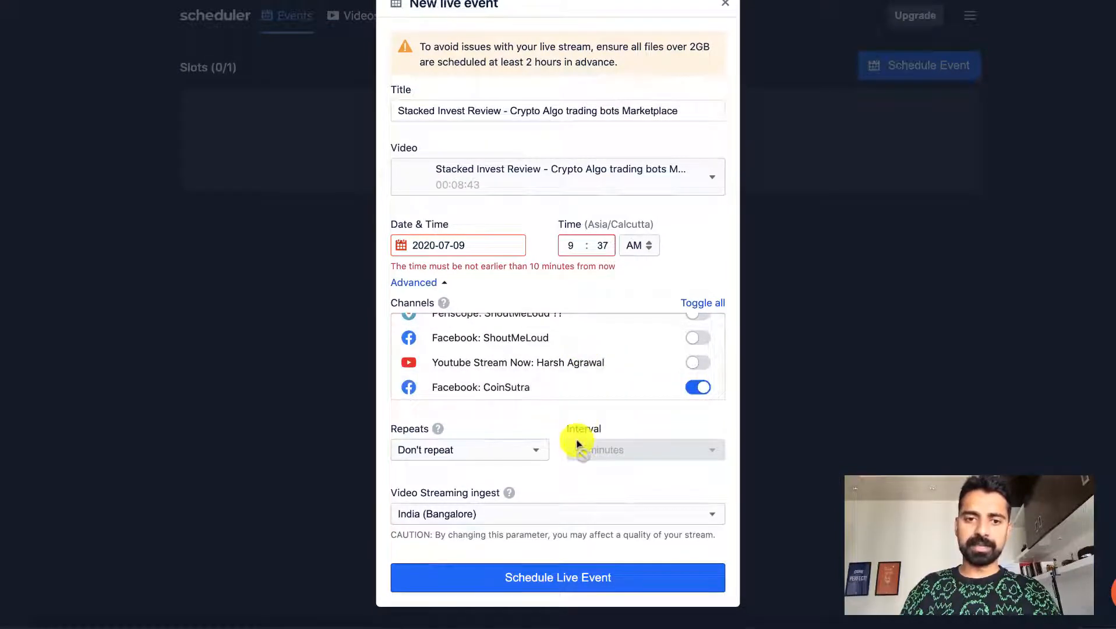
# Review the repeat and streaming ingest choices, keep Don't repeat and India (Bangalore), and schedule the live event
pyautogui.click(516, 451)
pyautogui.click(516, 451)
pyautogui.click(516, 451)
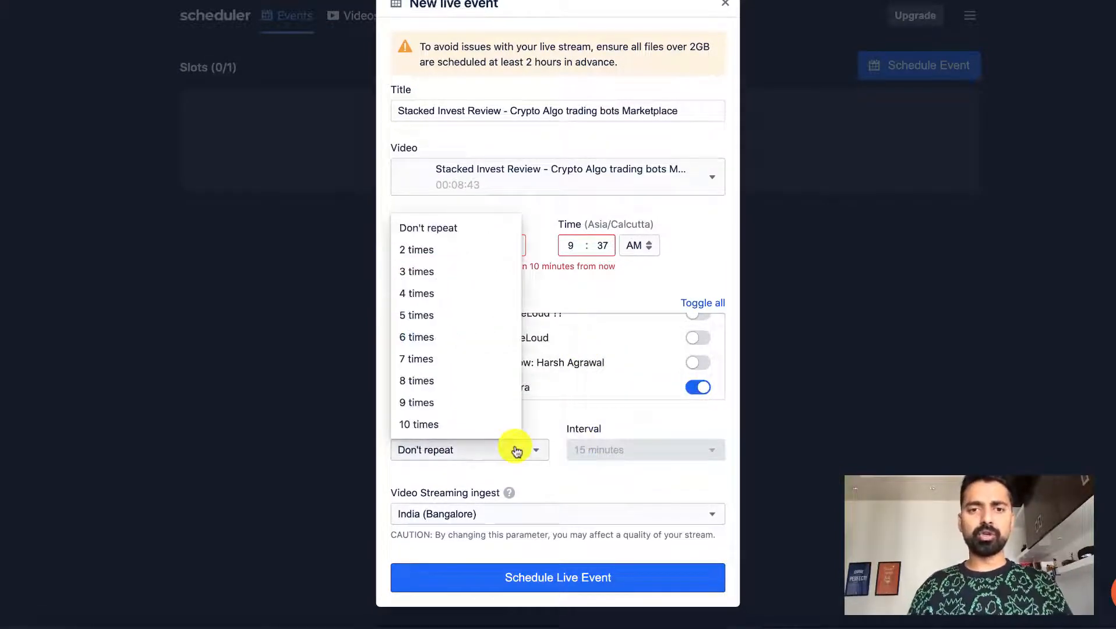
pyautogui.click(516, 451)
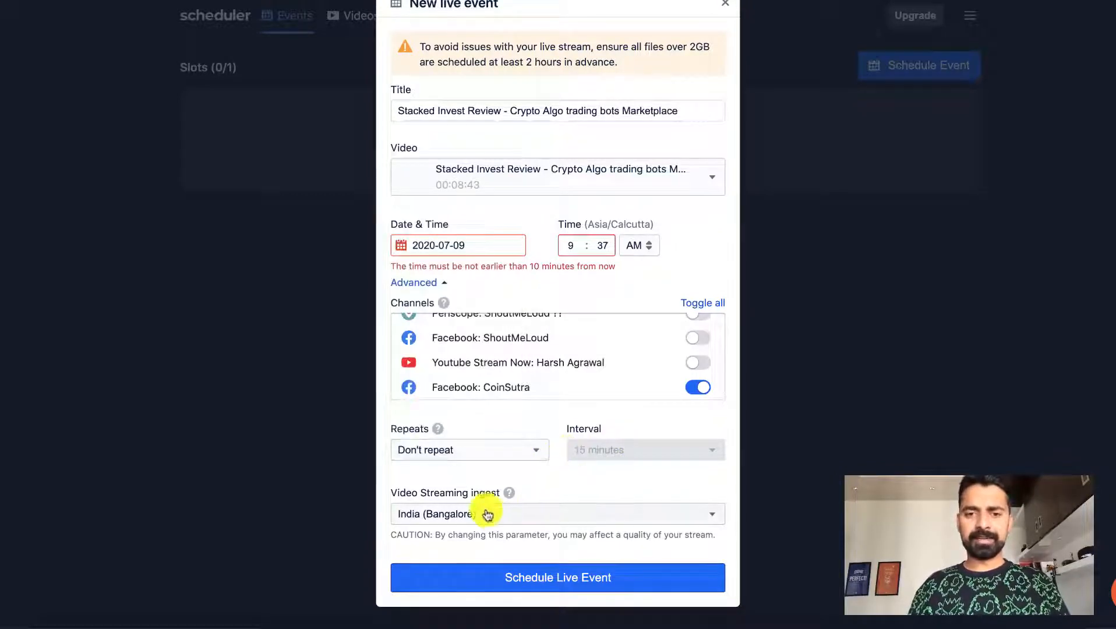
pyautogui.click(527, 517)
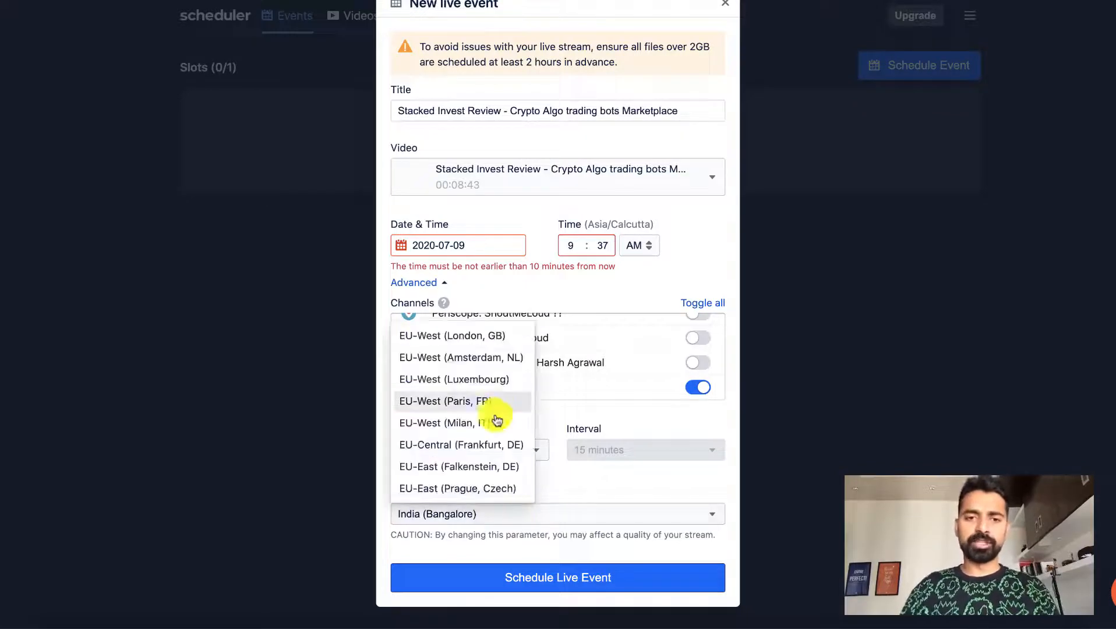
pyautogui.click(561, 500)
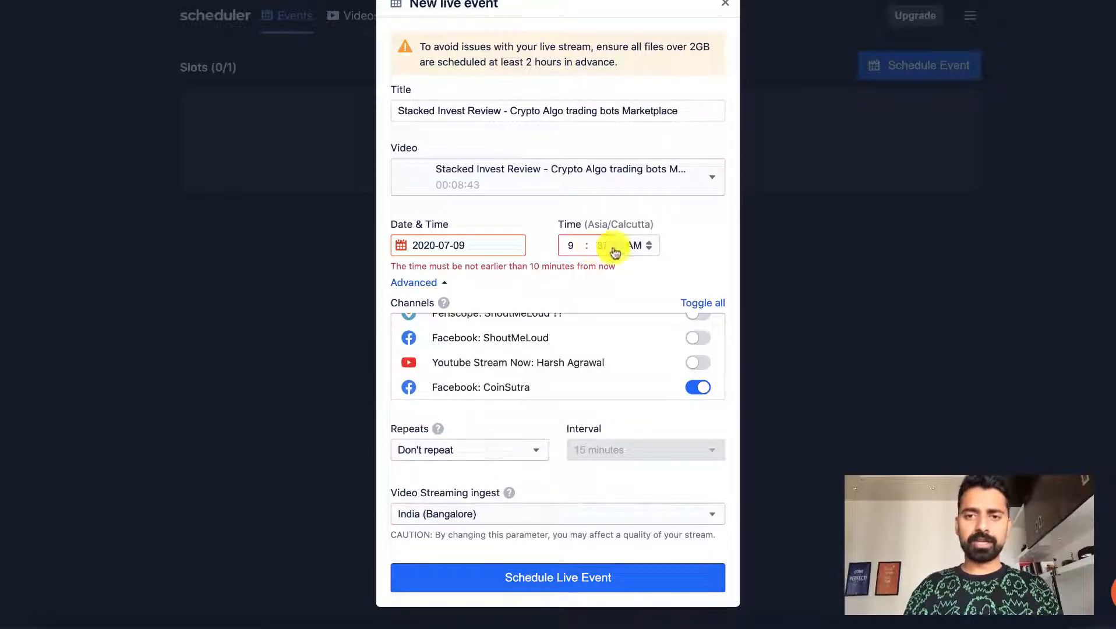
pyautogui.click(560, 580)
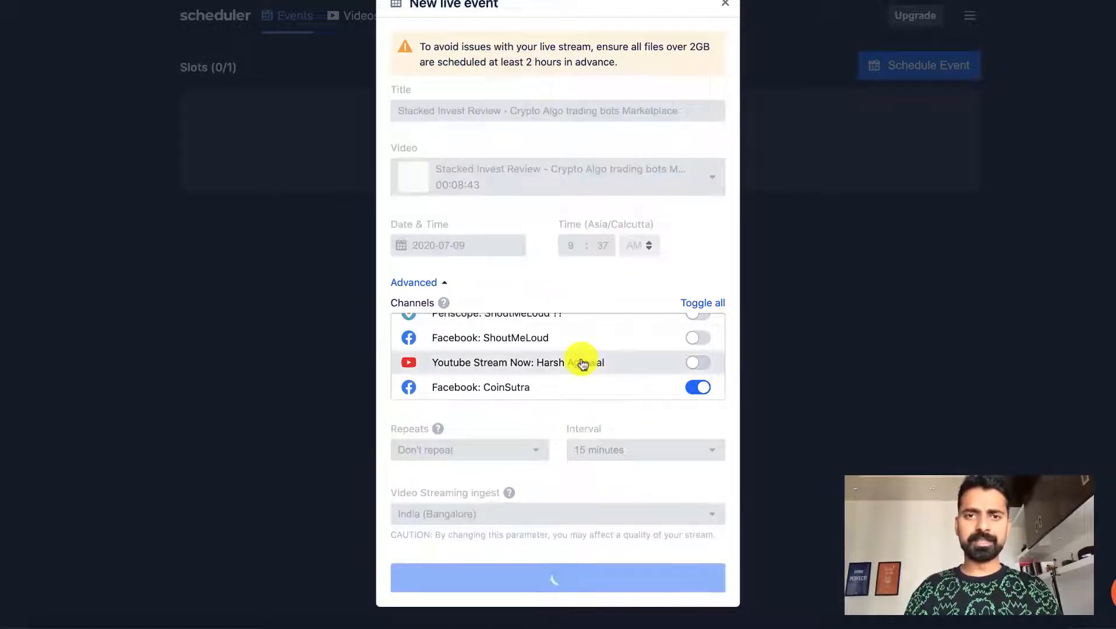